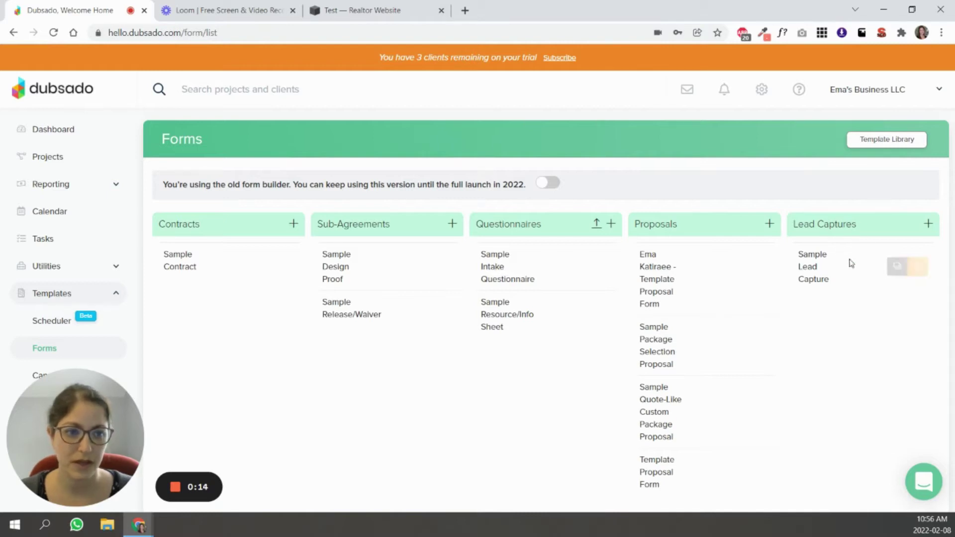
Open the Sample Lead Capture form from Lead Captures in the Dubsado form editor.
{"action": "left_click", "coordinate": [811, 267]}
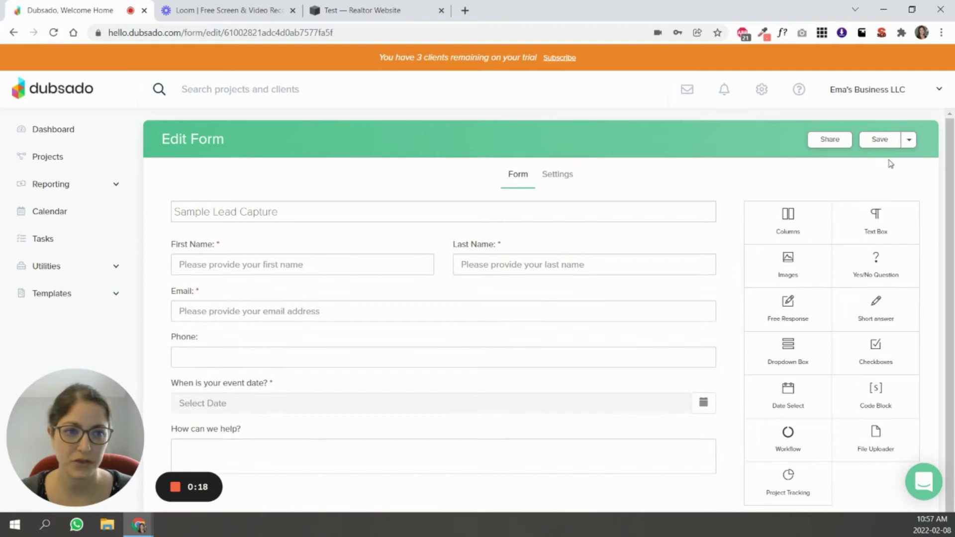
{"action": "left_click", "coordinate": [832, 146]}
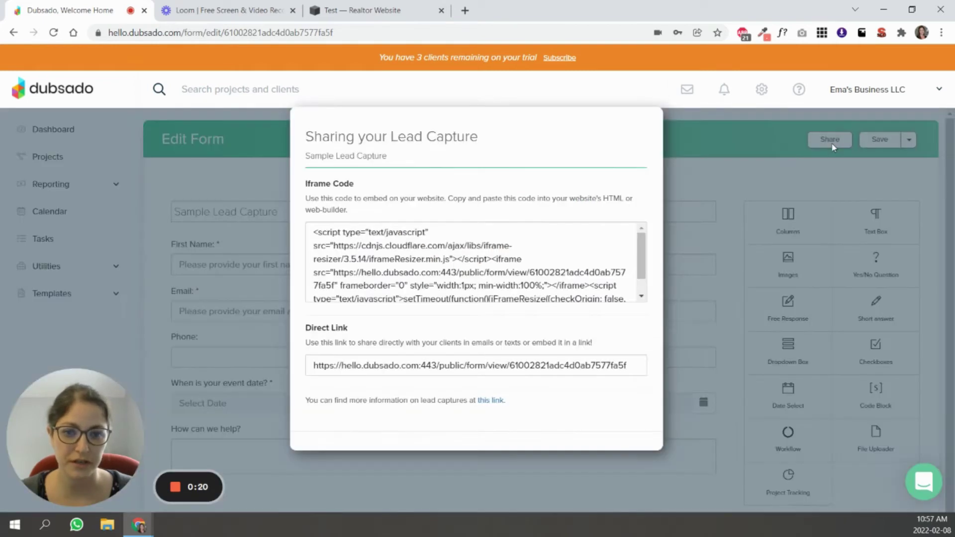
{"action": "left_click_drag", "start_coordinate": [312, 230], "coordinate": [564, 300]}
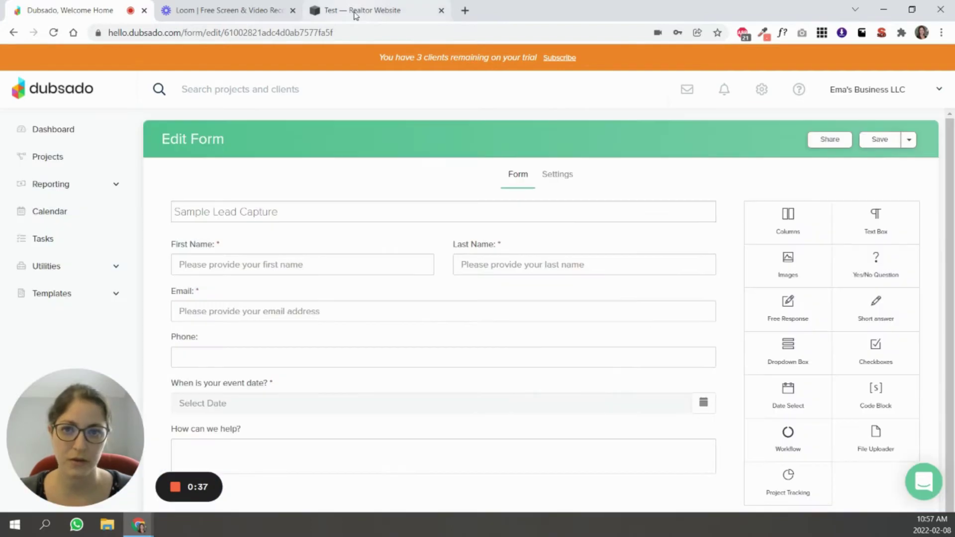
Add a code block to the empty section of the Squarespace Test page.
{"action": "left_click", "coordinate": [362, 10]}
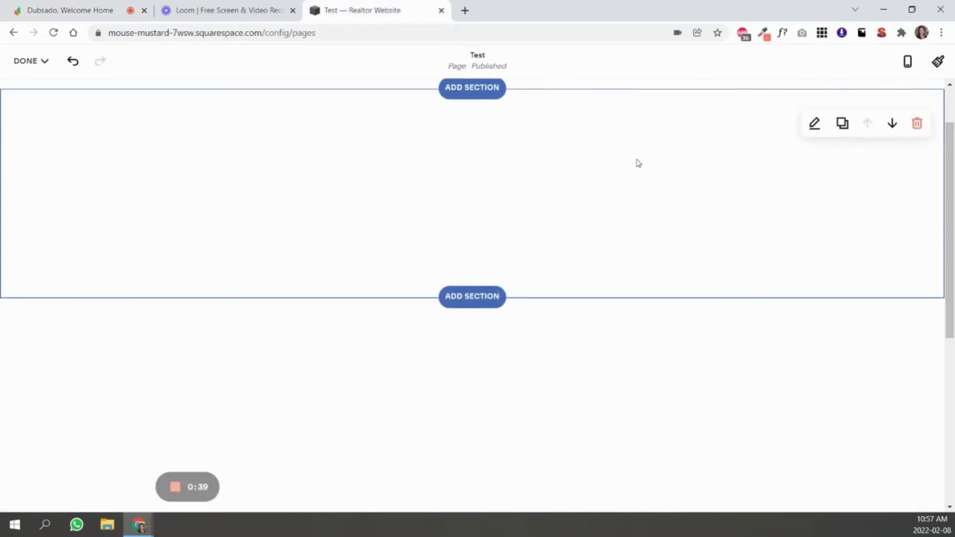
{"action": "left_click", "coordinate": [472, 174]}
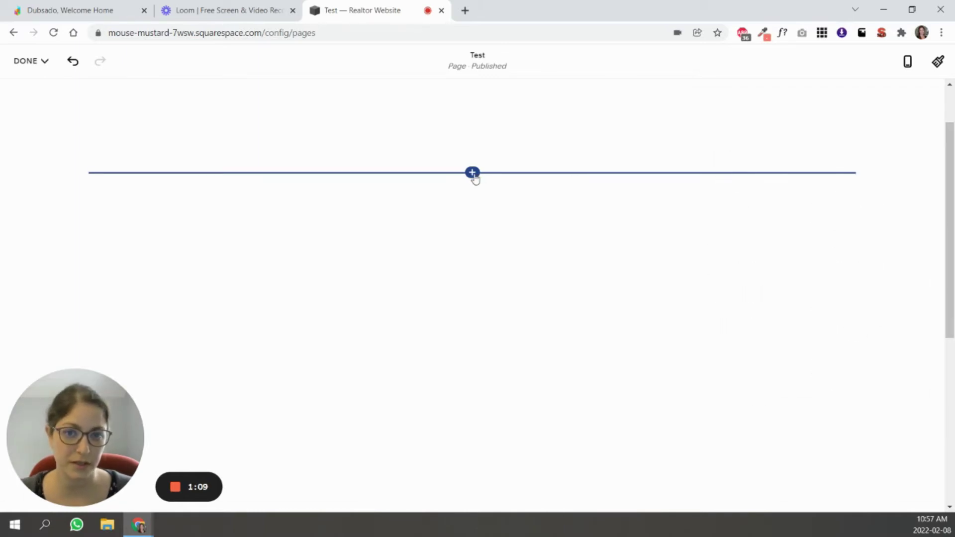
{"action": "left_click", "coordinate": [472, 174]}
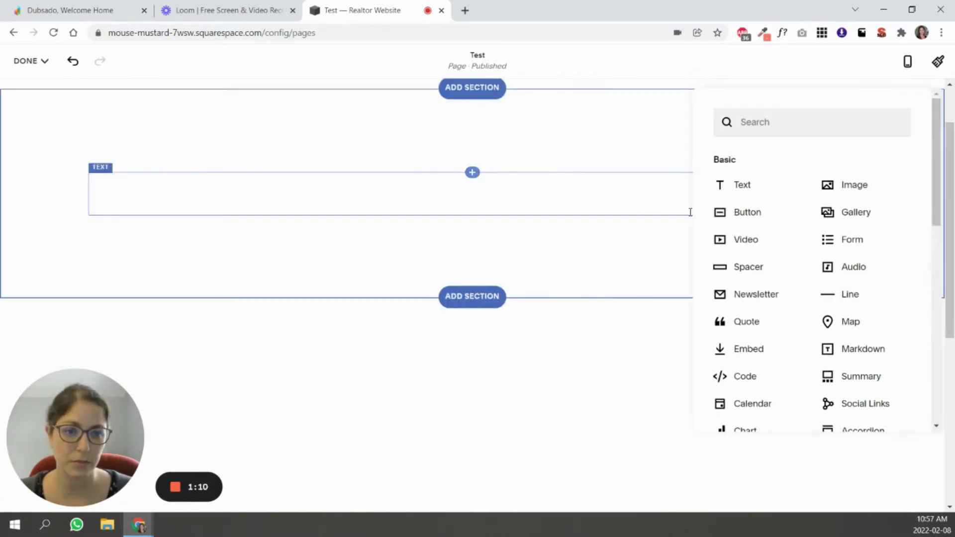
{"action": "left_click", "coordinate": [751, 379]}
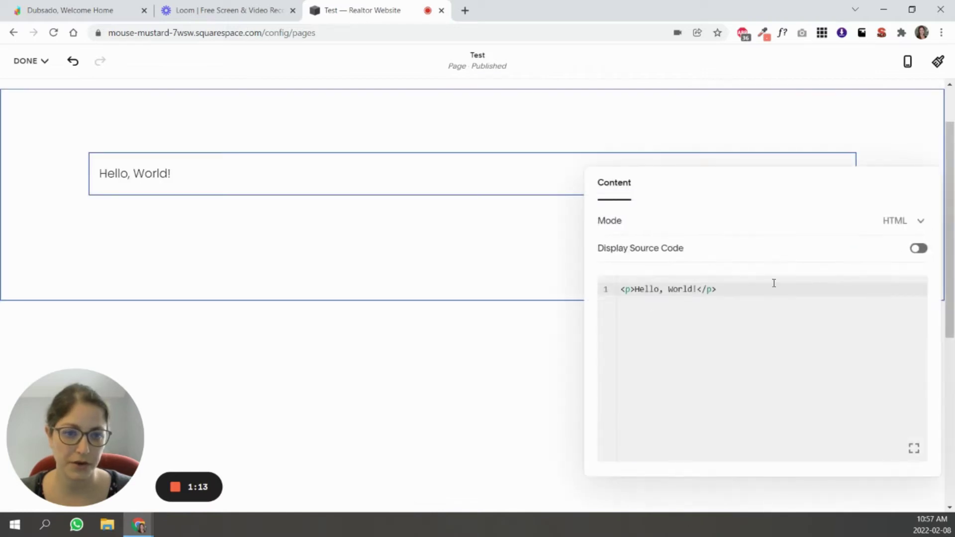
Replace the Hello World placeholder with the Dubsado form iframe code.
{"action": "left_click_drag", "start_coordinate": [746, 289], "coordinate": [620, 288]}
{"action": "key", "text": "BackSpace"}
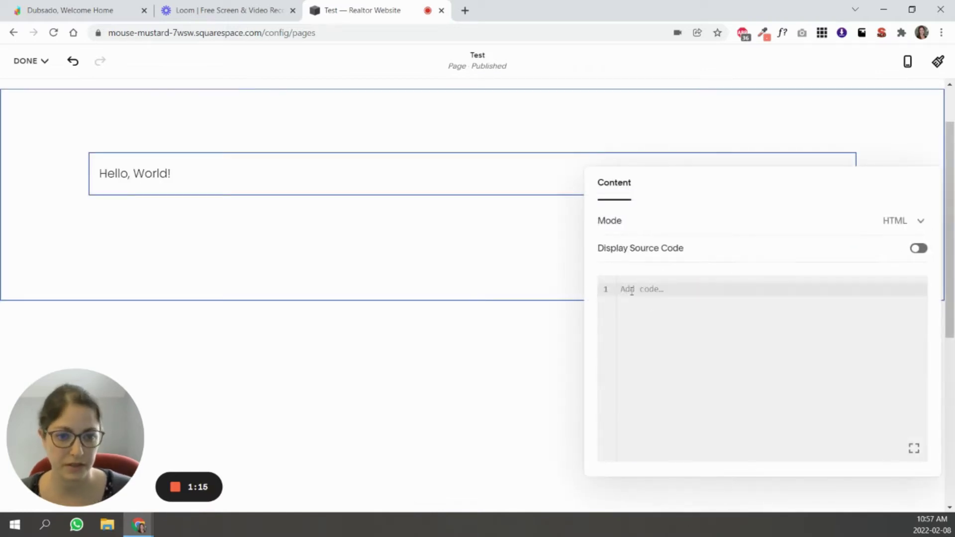
{"action": "key", "text": "ctrl+v"}
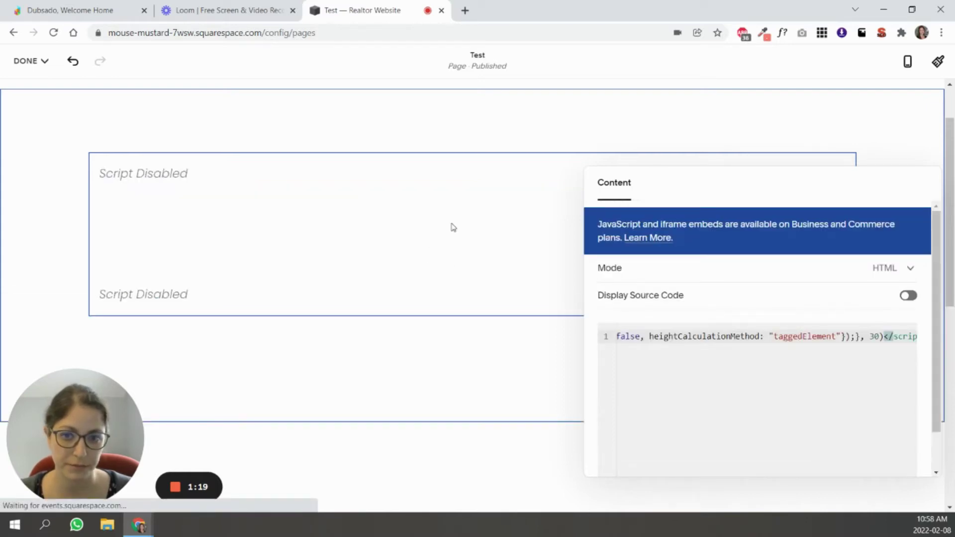
{"action": "left_click", "coordinate": [868, 152]}
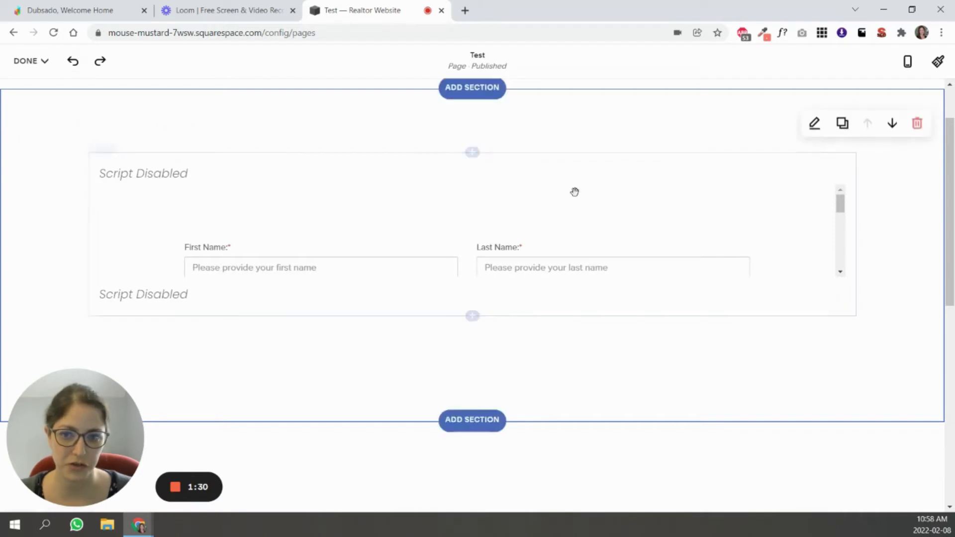
{"action": "left_click", "coordinate": [30, 61]}
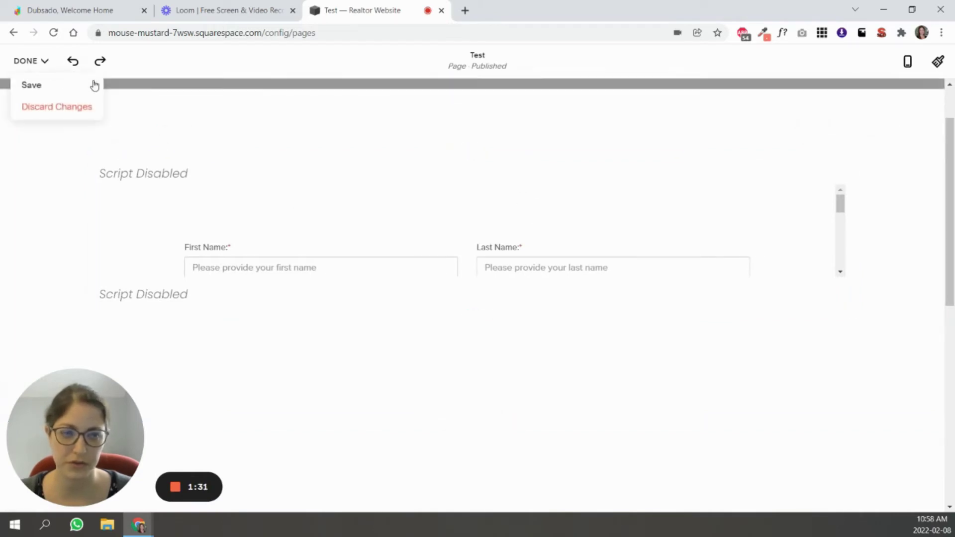
Save the page edits and preview the Test page full-screen with its embedded form.
{"action": "left_click", "coordinate": [34, 84]}
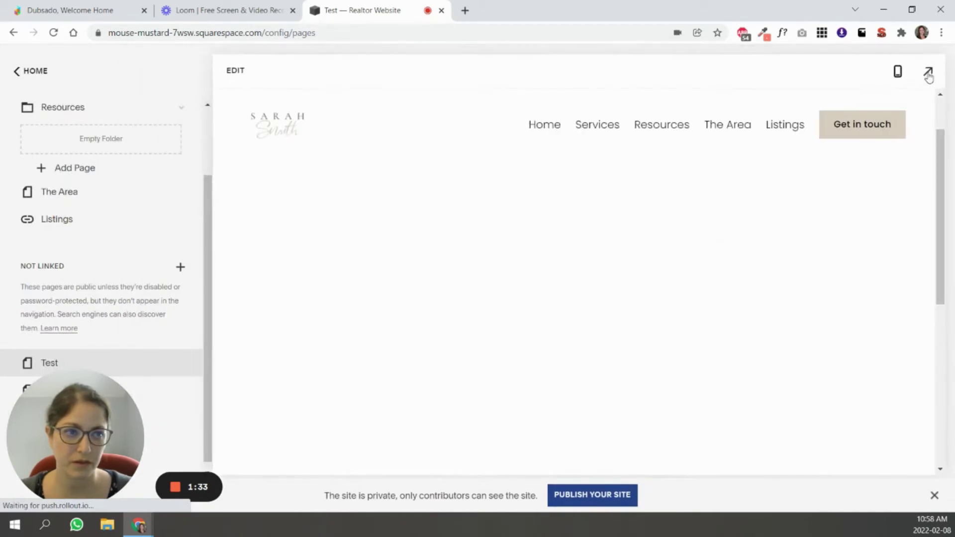
{"action": "left_click", "coordinate": [928, 70]}
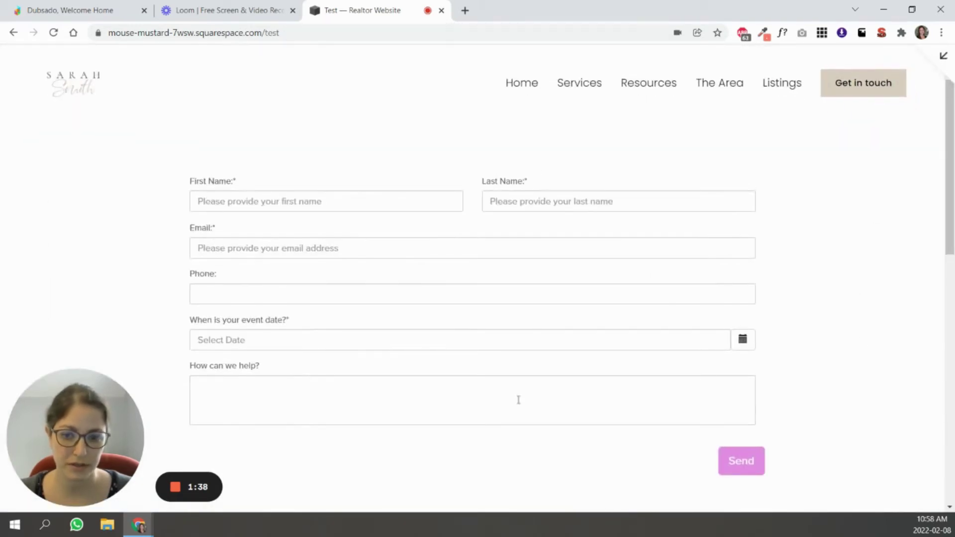
{"action": "left_click", "coordinate": [68, 9]}
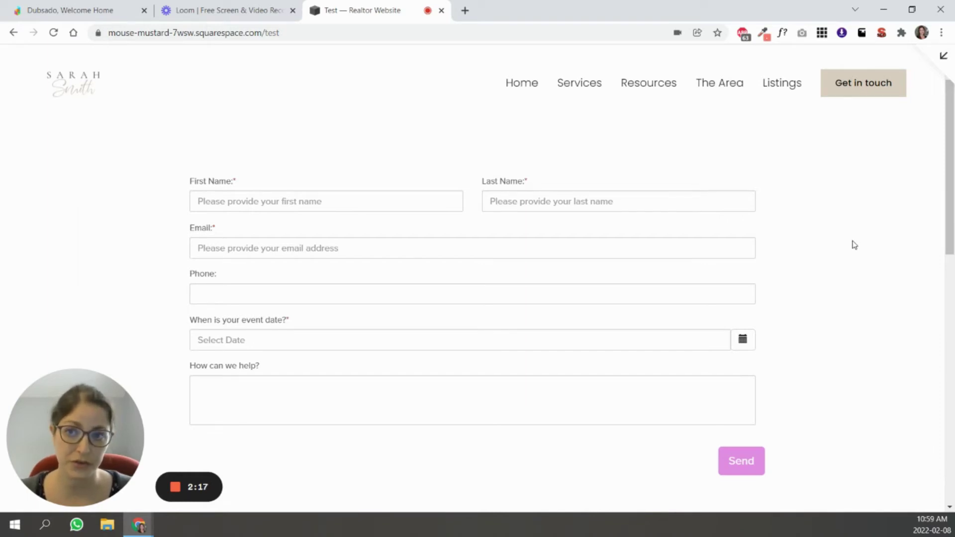
Turn on Monthly View in Free Consultation's Advanced settings and save the scheduler.
{"action": "left_click", "coordinate": [95, 11]}
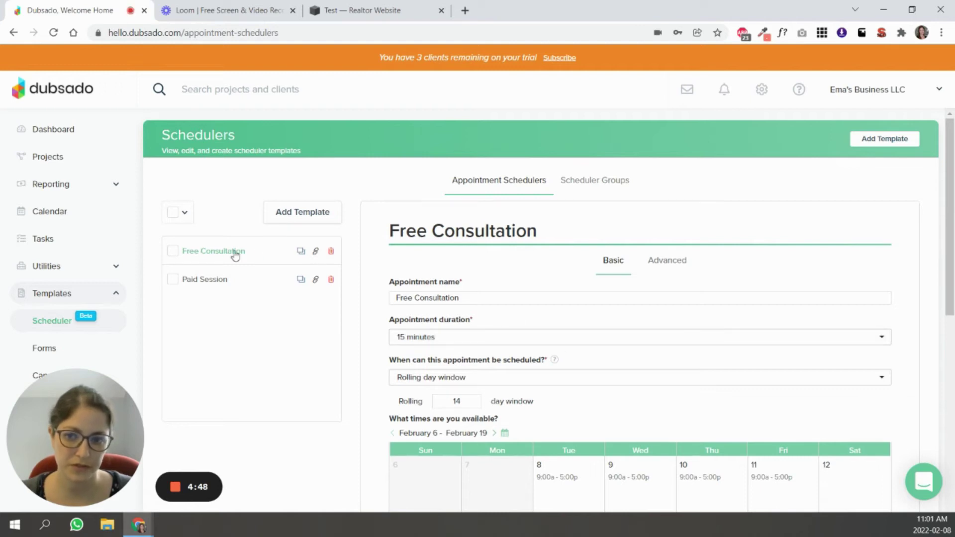
{"action": "left_click", "coordinate": [666, 260]}
{"action": "scroll", "coordinate": [705, 328], "scroll_direction": "down", "scroll_amount": 5}
{"action": "scroll", "coordinate": [706, 329], "scroll_direction": "down", "scroll_amount": 3}
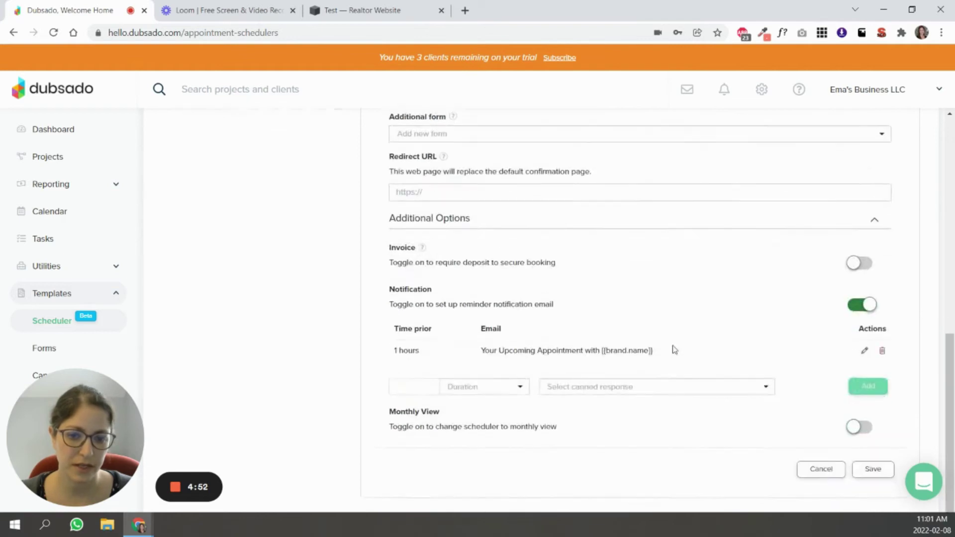
{"action": "left_click", "coordinate": [862, 427]}
{"action": "left_click", "coordinate": [871, 469]}
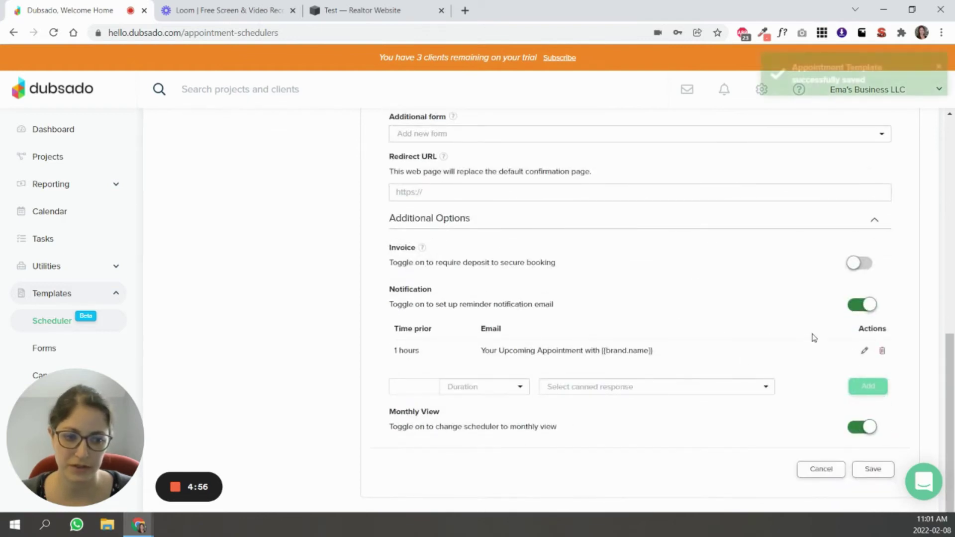
{"action": "scroll", "coordinate": [832, 319], "scroll_direction": "up", "scroll_amount": 1}
{"action": "scroll", "coordinate": [832, 319], "scroll_direction": "up", "scroll_amount": 10}
{"action": "scroll", "coordinate": [411, 287], "scroll_direction": "up", "scroll_amount": 1}
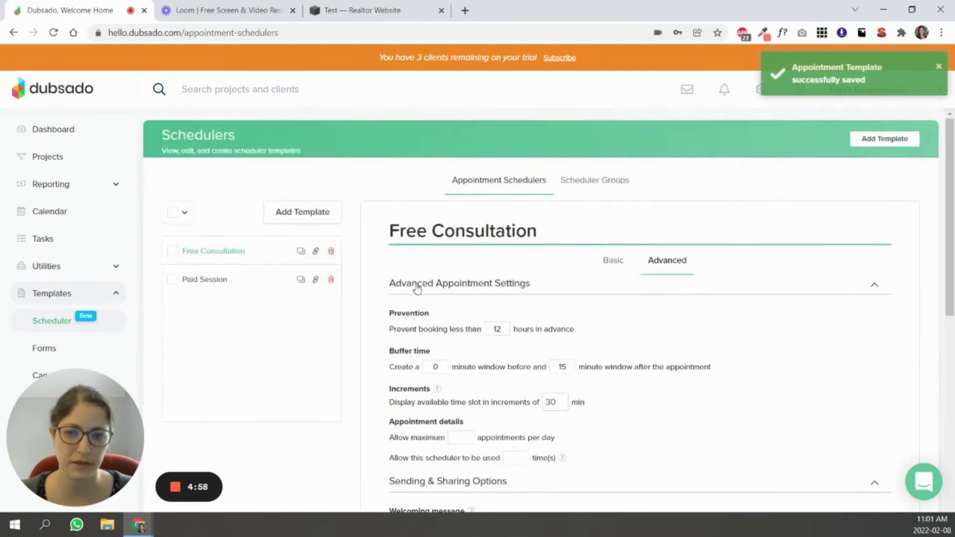
Copy the Free Consultation scheduler's iframe embed code from its sharing dialog.
{"action": "left_click", "coordinate": [307, 252]}
{"action": "left_click_drag", "start_coordinate": [313, 257], "coordinate": [643, 328]}
{"action": "key", "text": "ctrl+c"}
{"action": "left_click", "coordinate": [343, 329]}
{"action": "left_click", "coordinate": [225, 187]}
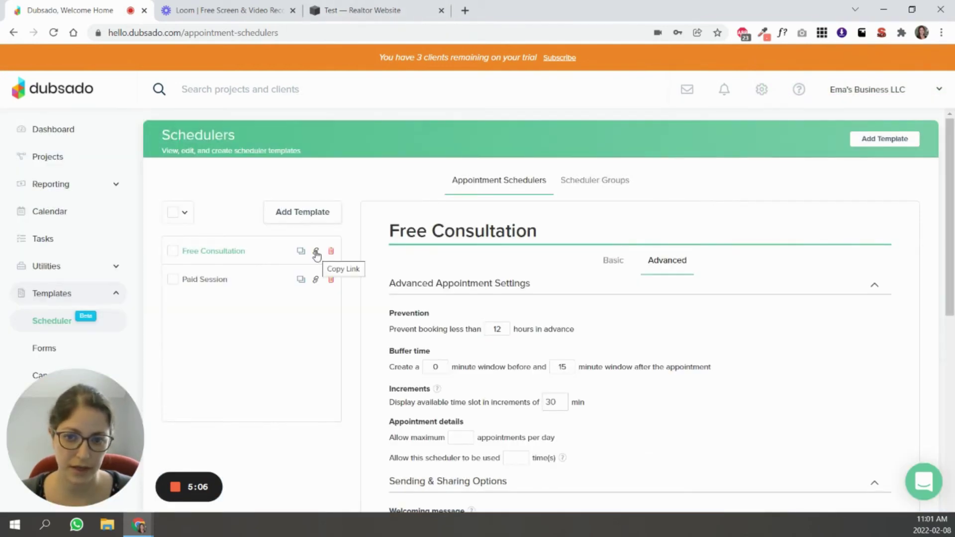
Add a code block below the lead form containing the pasted Free Consultation scheduler code.
{"action": "left_click", "coordinate": [374, 10]}
{"action": "mouse_move", "coordinate": [478, 283]}
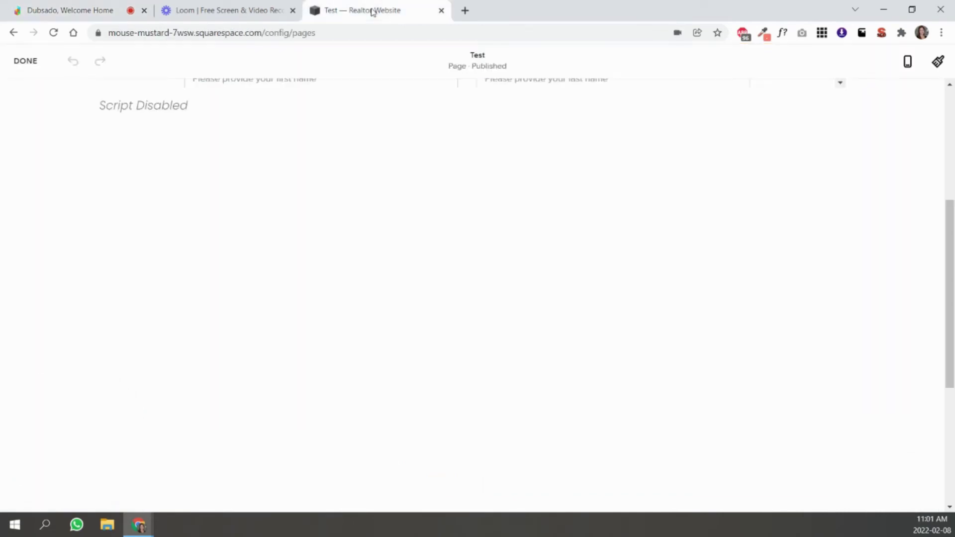
{"action": "scroll", "coordinate": [462, 187], "scroll_direction": "up", "scroll_amount": 2}
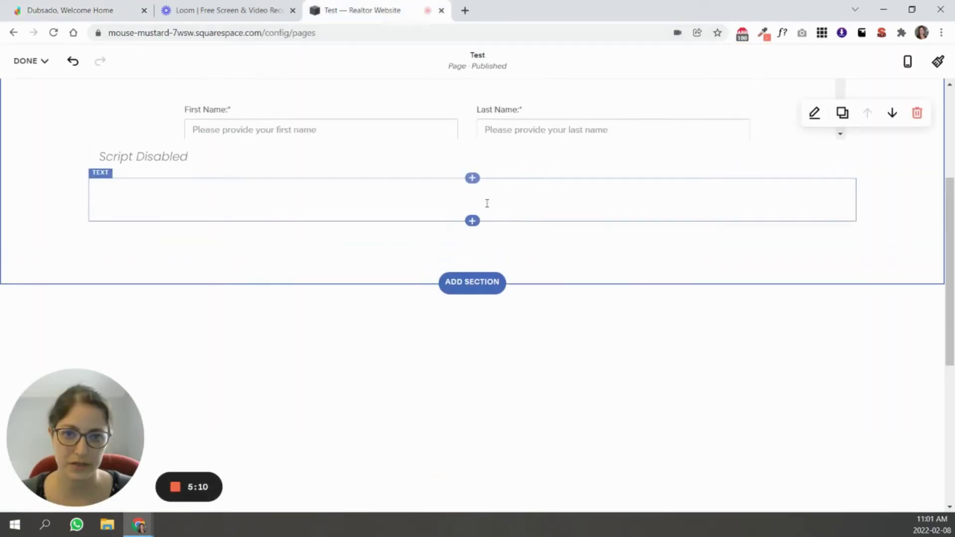
{"action": "left_click", "coordinate": [472, 234]}
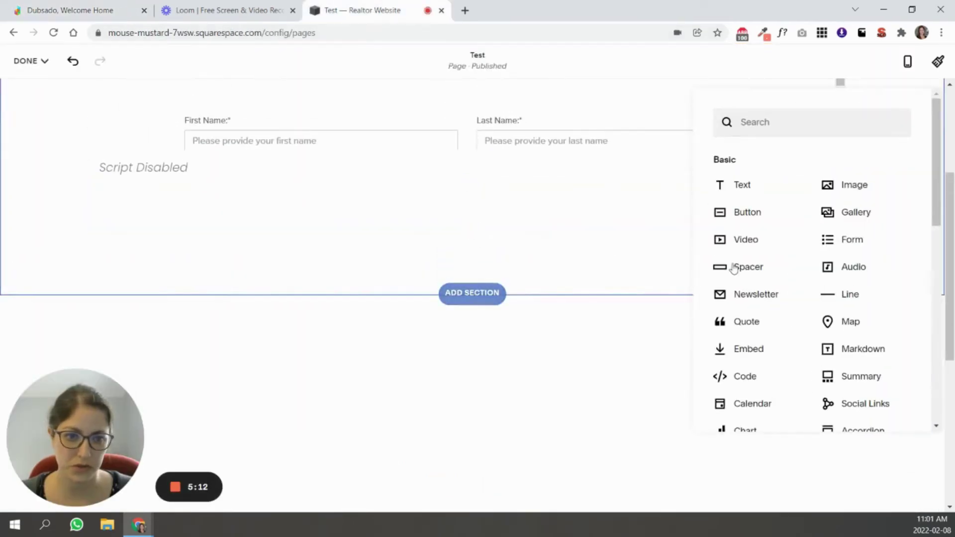
{"action": "left_click", "coordinate": [746, 375]}
{"action": "left_click", "coordinate": [751, 337]}
{"action": "key", "text": "ctrl+a"}
{"action": "key", "text": "ctrl+v"}
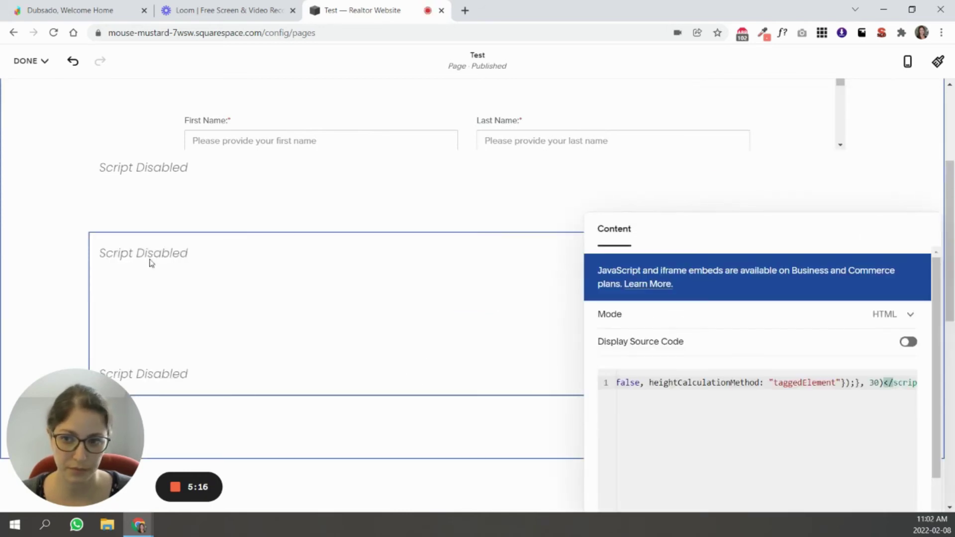
{"action": "left_click", "coordinate": [305, 167]}
{"action": "left_click", "coordinate": [30, 61]}
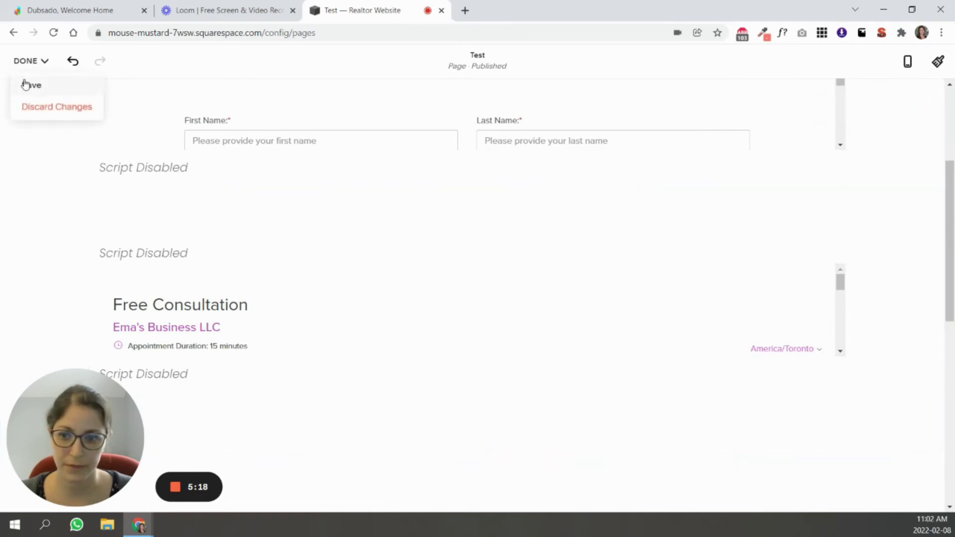
Save the page, view it full width, and pick February 9 at 10:00 AM.
{"action": "left_click", "coordinate": [31, 84]}
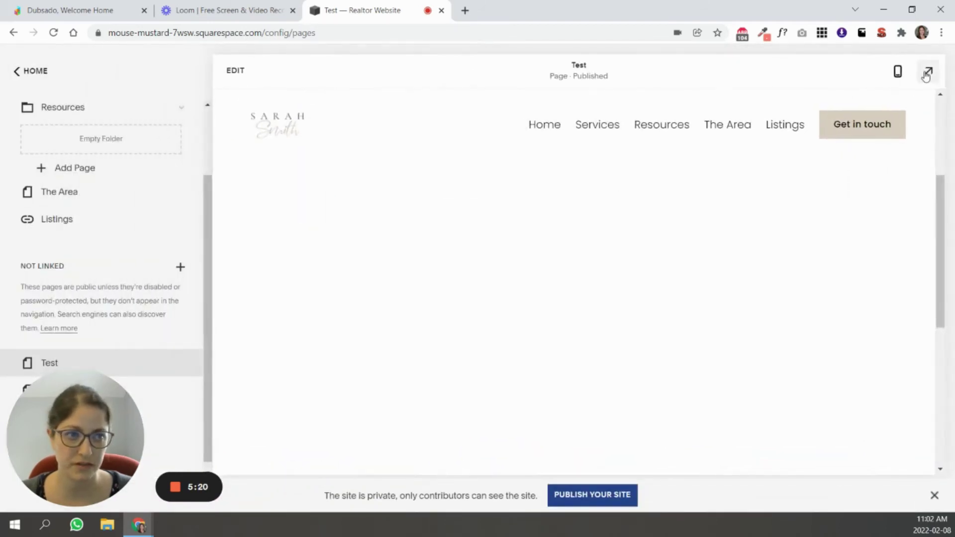
{"action": "scroll", "coordinate": [728, 196], "scroll_direction": "down", "scroll_amount": 5}
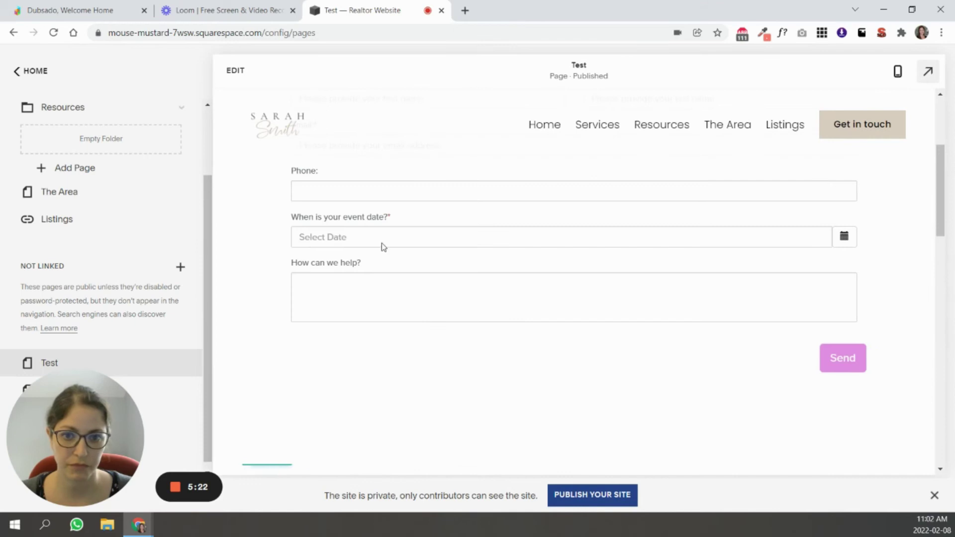
{"action": "left_click", "coordinate": [930, 72]}
{"action": "scroll", "coordinate": [527, 296], "scroll_direction": "up", "scroll_amount": 4}
{"action": "scroll", "coordinate": [524, 298], "scroll_direction": "down", "scroll_amount": 4}
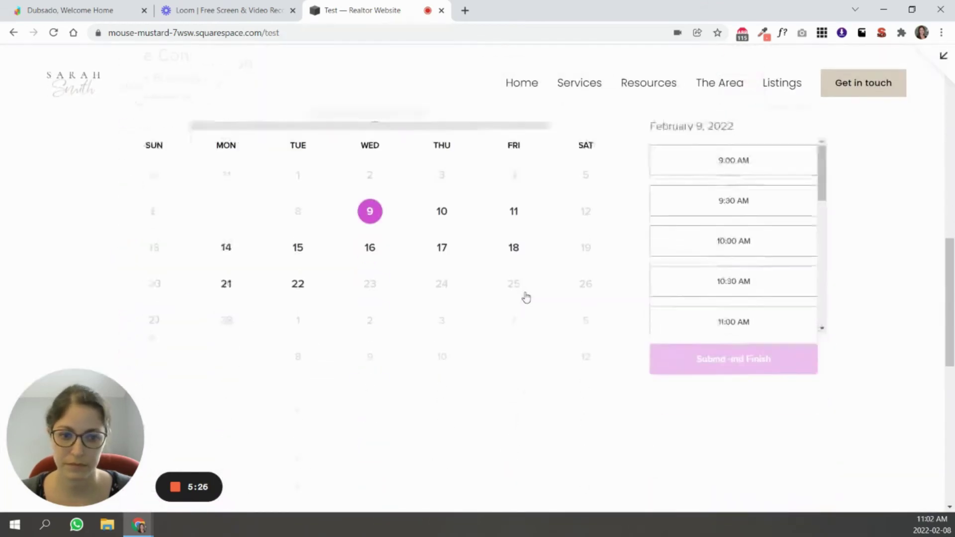
{"action": "scroll", "coordinate": [530, 294], "scroll_direction": "up", "scroll_amount": 1}
{"action": "scroll", "coordinate": [822, 230], "scroll_direction": "up", "scroll_amount": 3}
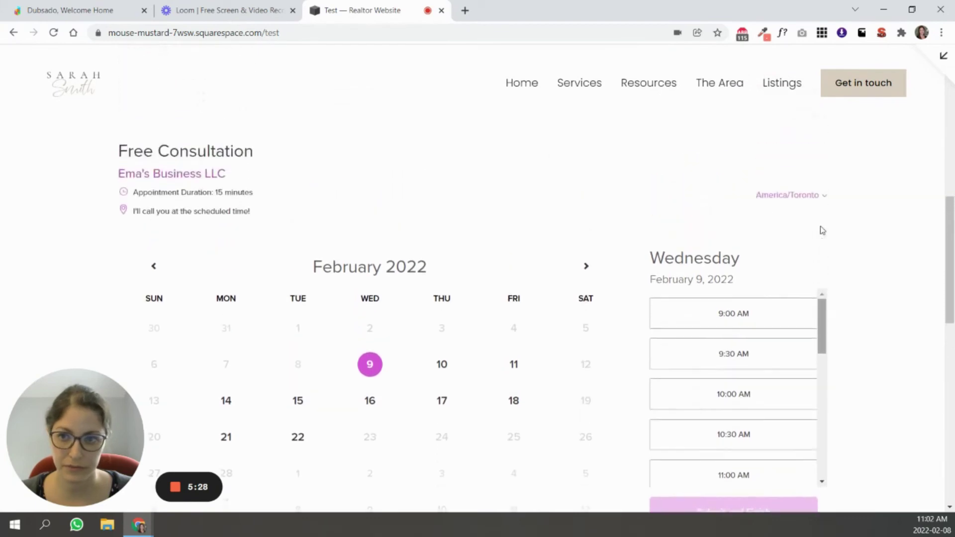
{"action": "scroll", "coordinate": [814, 276], "scroll_direction": "up", "scroll_amount": 1}
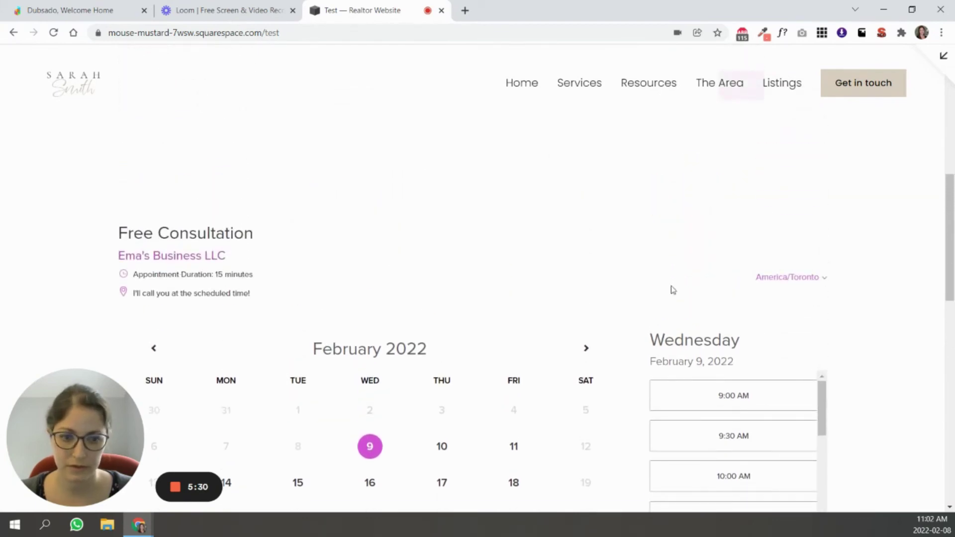
{"action": "scroll", "coordinate": [671, 290], "scroll_direction": "down", "scroll_amount": 3}
{"action": "mouse_move", "coordinate": [822, 236]}
{"action": "left_mouse_down"}
{"action": "mouse_move", "coordinate": [834, 334]}
{"action": "mouse_move", "coordinate": [833, 257]}
{"action": "left_mouse_up"}
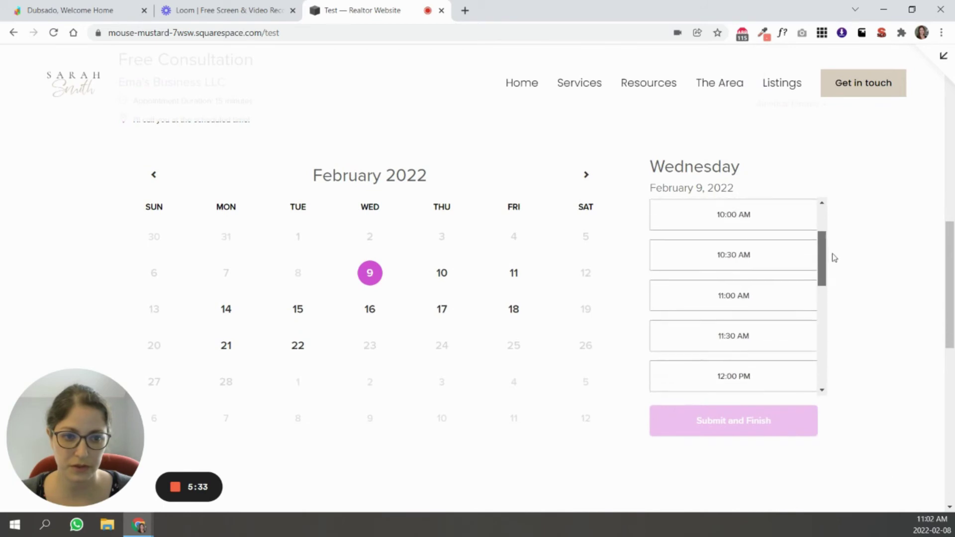
{"action": "left_click", "coordinate": [738, 224]}
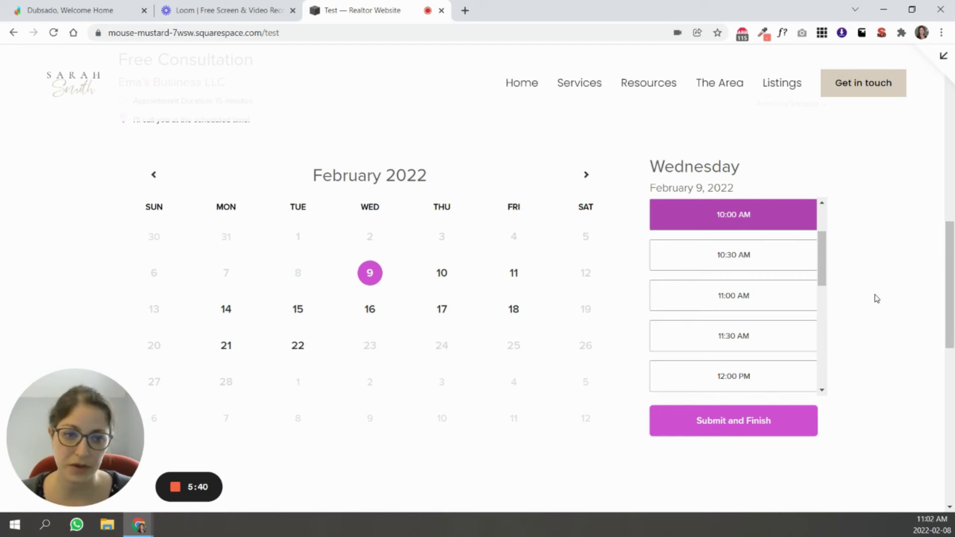
Set Sample Lead Capture as Free Consultation's additional form, save, and return to the Test page.
{"action": "left_click", "coordinate": [50, 10]}
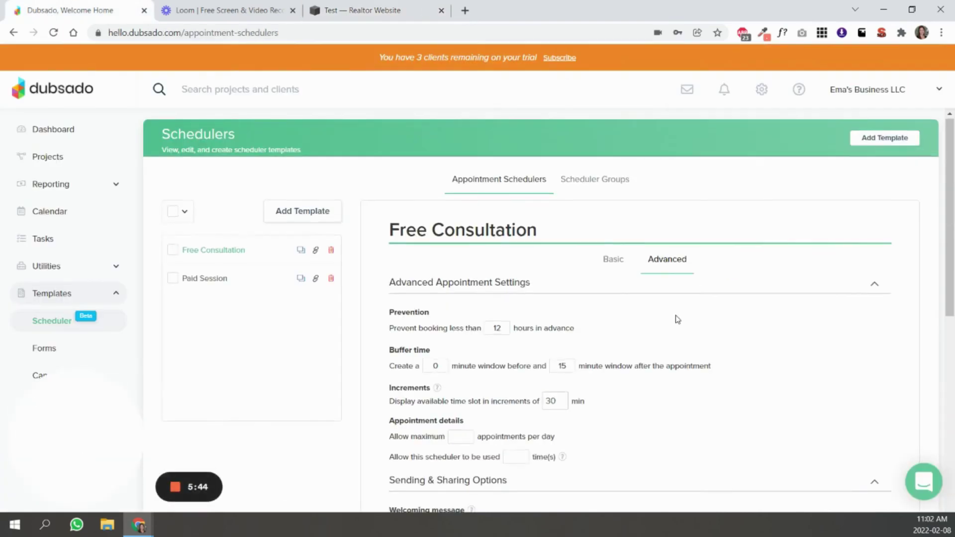
{"action": "scroll", "coordinate": [672, 317], "scroll_direction": "down", "scroll_amount": 3}
{"action": "scroll", "coordinate": [671, 316], "scroll_direction": "down", "scroll_amount": 2}
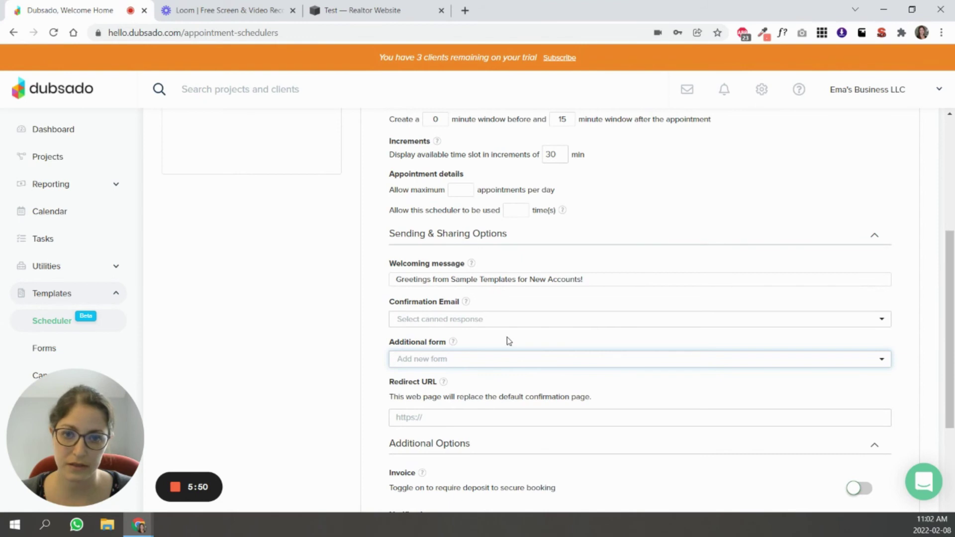
{"action": "left_click", "coordinate": [878, 361]}
{"action": "scroll", "coordinate": [533, 440], "scroll_direction": "down", "scroll_amount": 3}
{"action": "scroll", "coordinate": [876, 466], "scroll_direction": "down", "scroll_amount": 1}
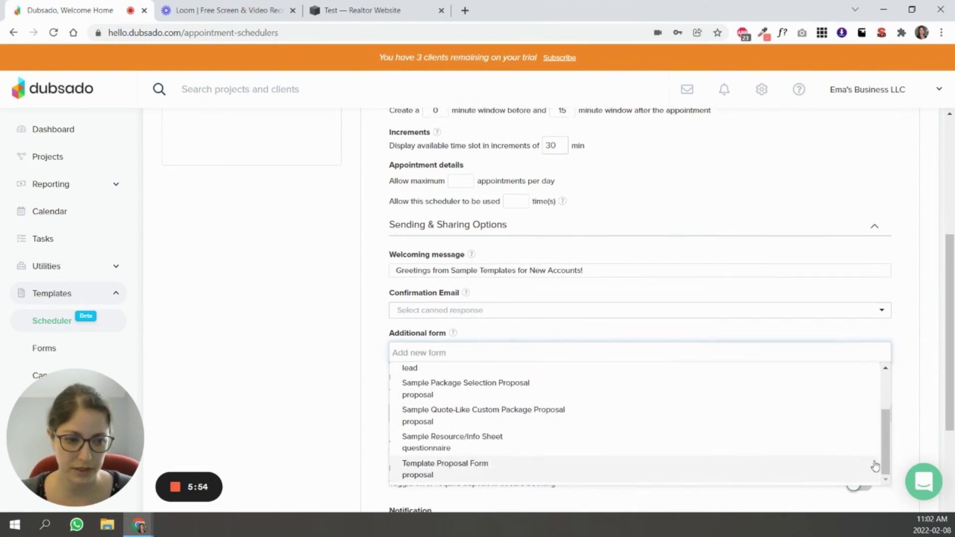
{"action": "scroll", "coordinate": [874, 448], "scroll_direction": "up", "scroll_amount": 3}
{"action": "left_click", "coordinate": [486, 391]}
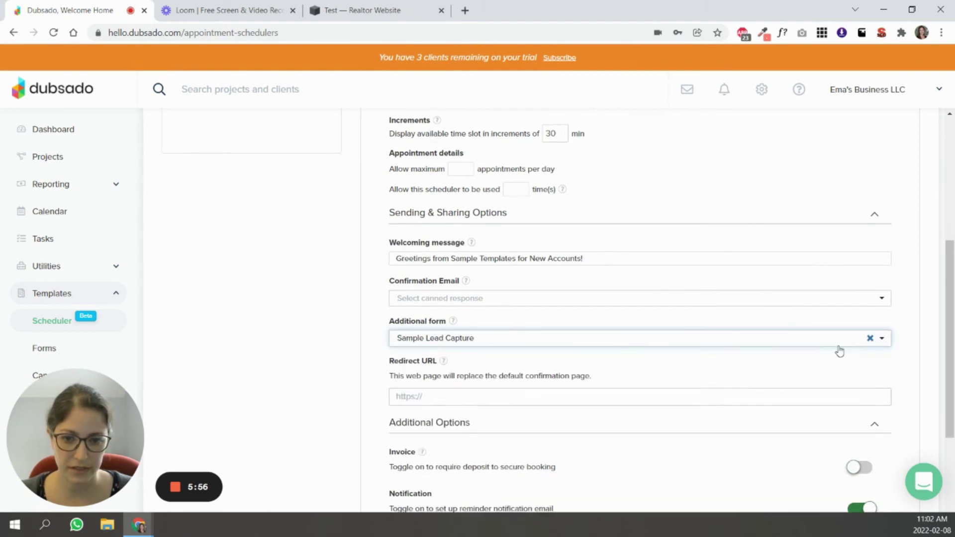
{"action": "scroll", "coordinate": [890, 378], "scroll_direction": "down", "scroll_amount": 3}
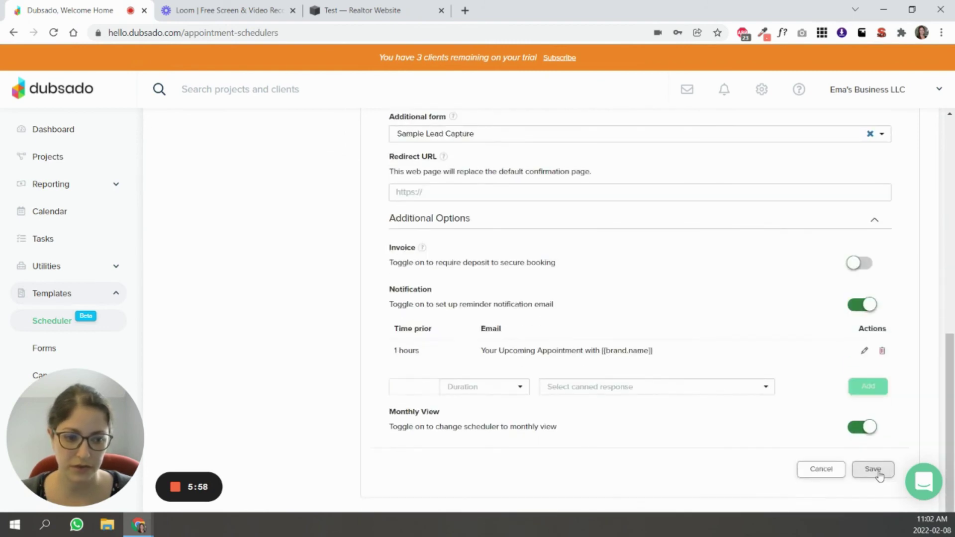
{"action": "left_click", "coordinate": [872, 470]}
{"action": "left_click", "coordinate": [365, 10]}
{"action": "scroll", "coordinate": [730, 348], "scroll_direction": "down", "scroll_amount": 3}
Submit the 9:00 AM slot, then switch between the Availability and Form steps.
{"action": "left_click", "coordinate": [747, 263]}
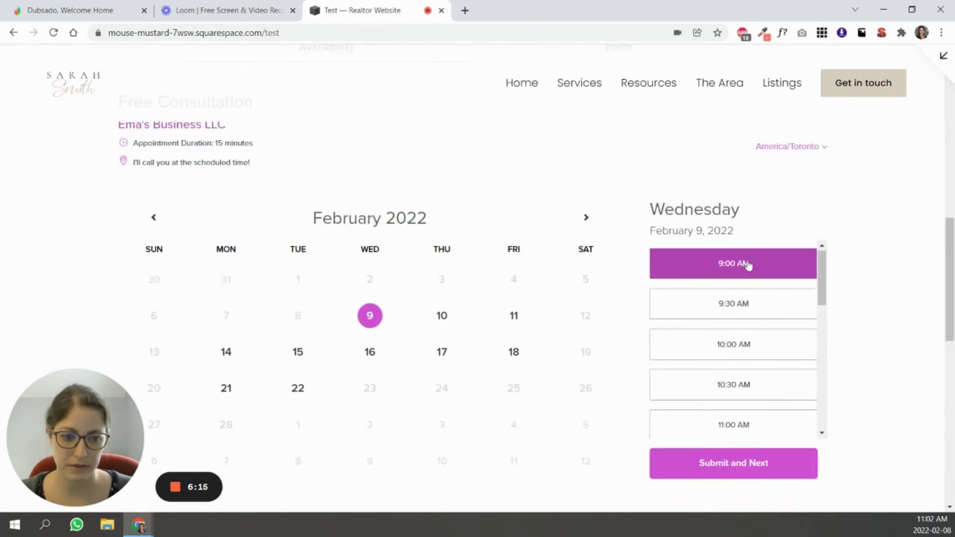
{"action": "left_click", "coordinate": [750, 462]}
{"action": "scroll", "coordinate": [600, 295], "scroll_direction": "up", "scroll_amount": 3}
{"action": "scroll", "coordinate": [604, 264], "scroll_direction": "up", "scroll_amount": 2}
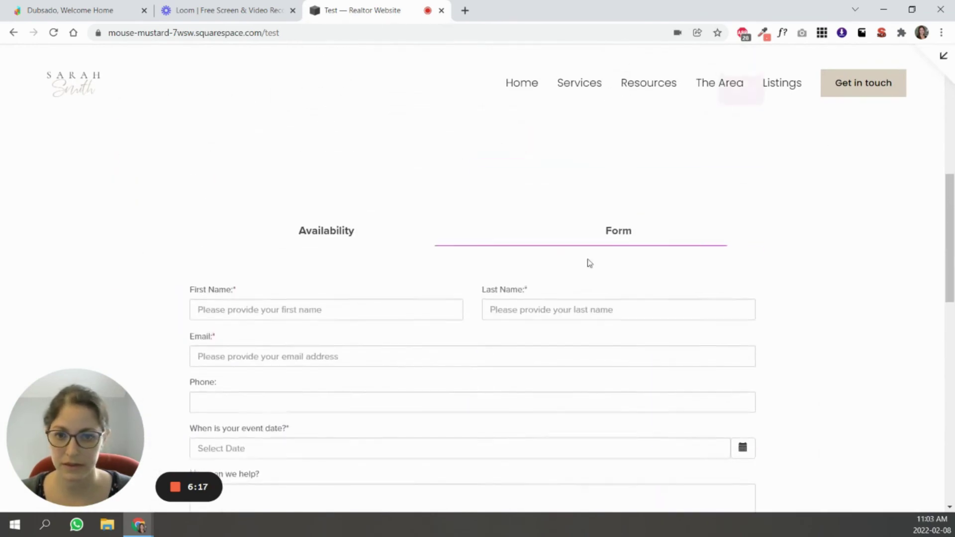
{"action": "left_click", "coordinate": [405, 243]}
{"action": "left_click", "coordinate": [639, 237]}
{"action": "scroll", "coordinate": [662, 257], "scroll_direction": "down", "scroll_amount": 2}
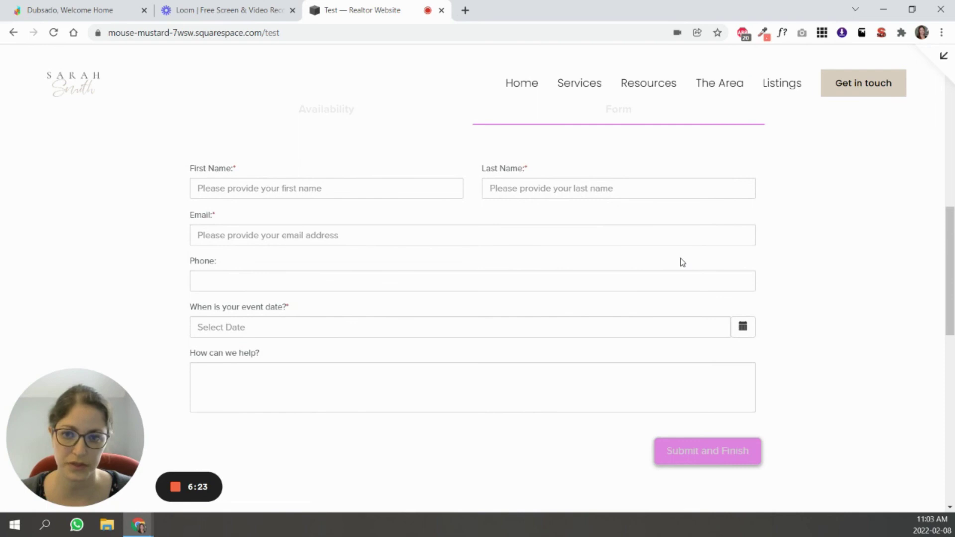
{"action": "scroll", "coordinate": [681, 260], "scroll_direction": "up", "scroll_amount": 2}
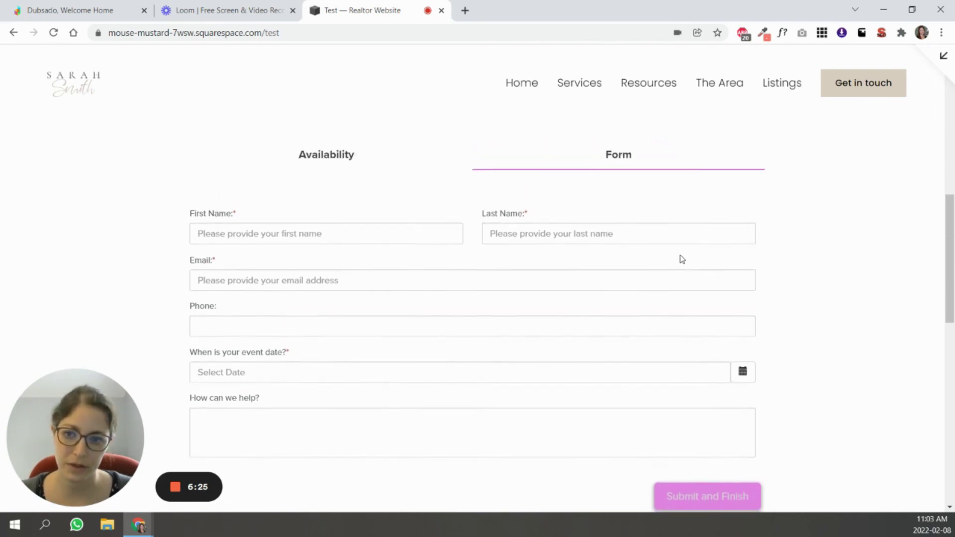